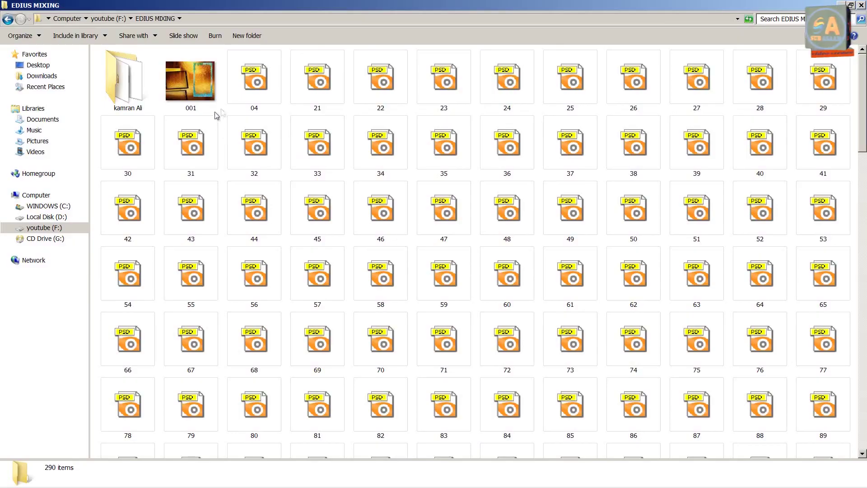
{"action": "left_click_drag", "start_coordinate": [863, 146], "coordinate": [841, 433]}
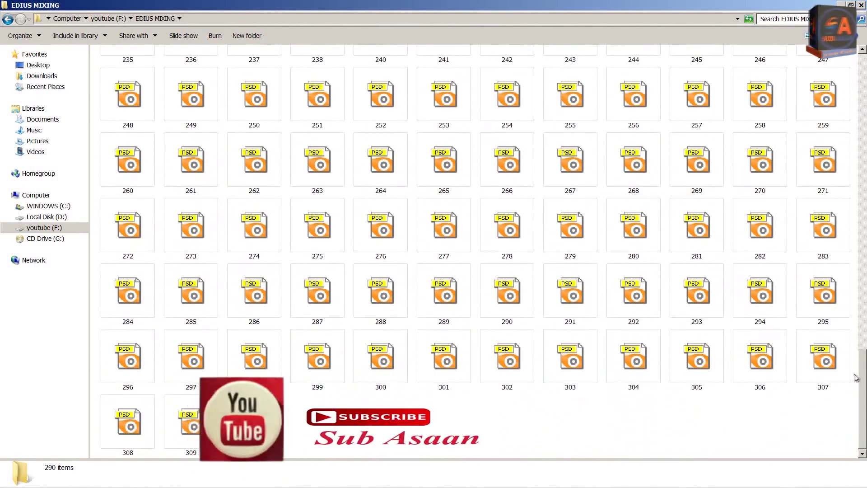
{"action": "left_click_drag", "start_coordinate": [863, 378], "coordinate": [865, 358]}
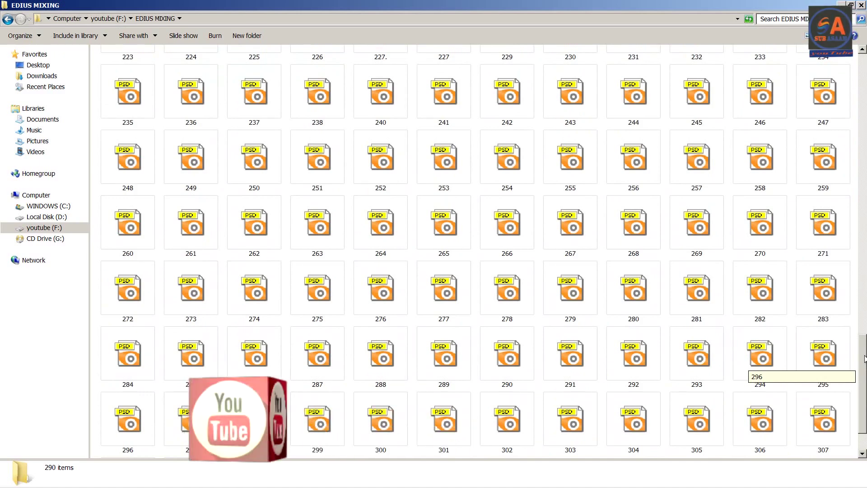
{"action": "left_click_drag", "start_coordinate": [865, 359], "coordinate": [864, 86]}
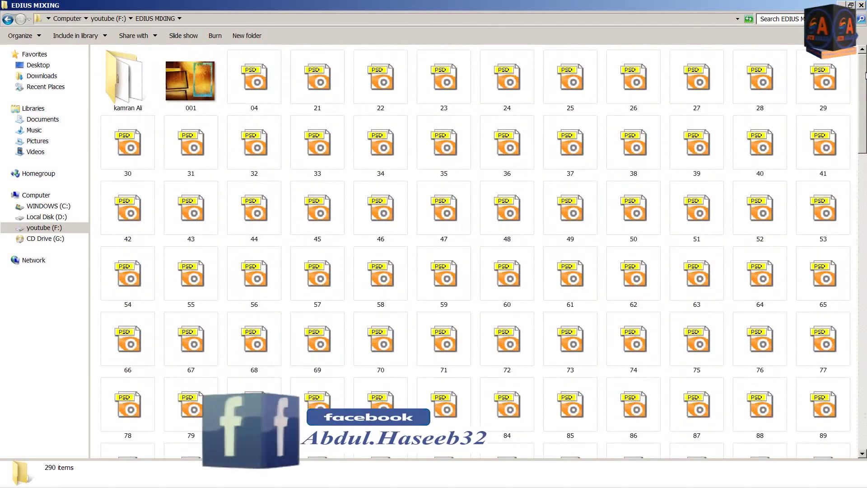
Step: Preview the heart-and-roses frame file 24 in ACDSee, then open it with Photoshop CC 2015
{"action": "double_click", "coordinate": [506, 78]}
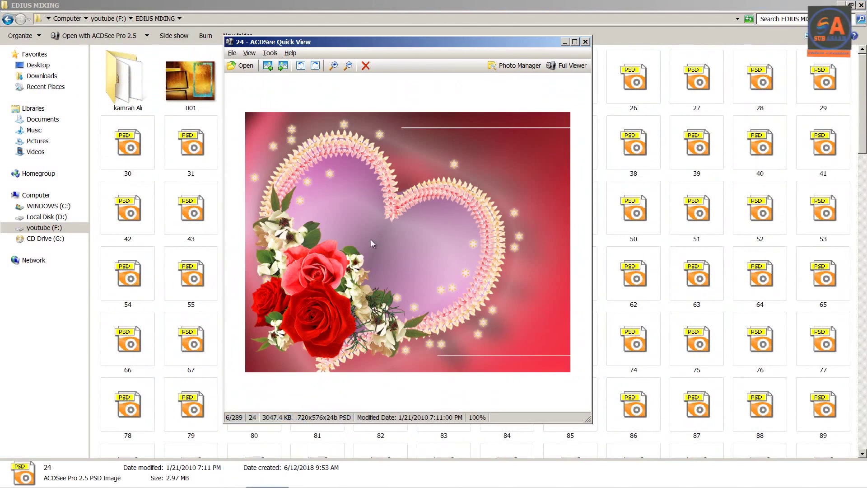
{"action": "left_click", "coordinate": [585, 42]}
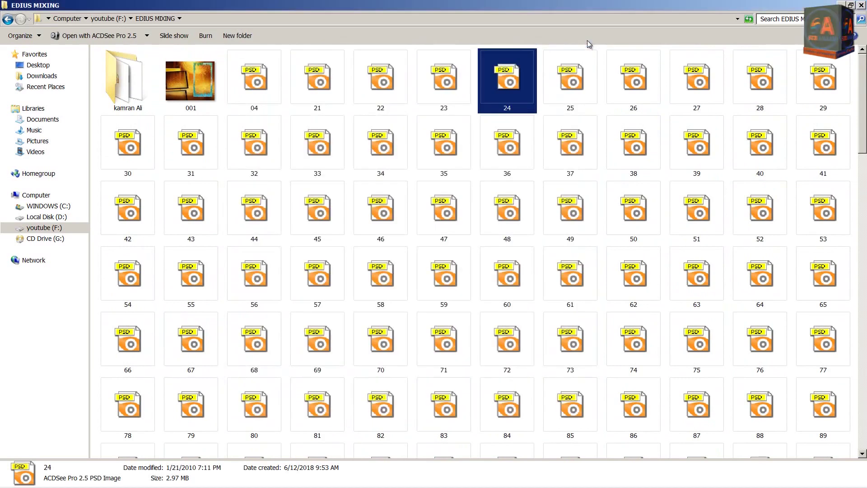
{"action": "right_click", "coordinate": [509, 84]}
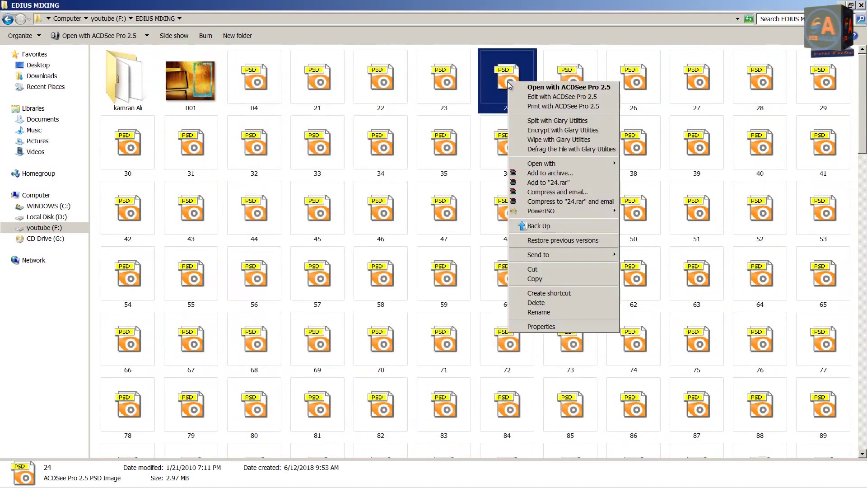
{"action": "mouse_move", "coordinate": [542, 163]}
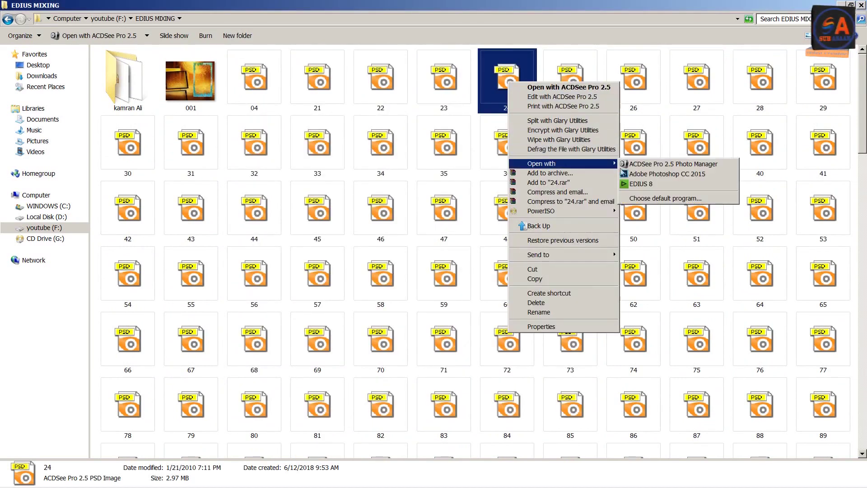
{"action": "left_click", "coordinate": [632, 174]}
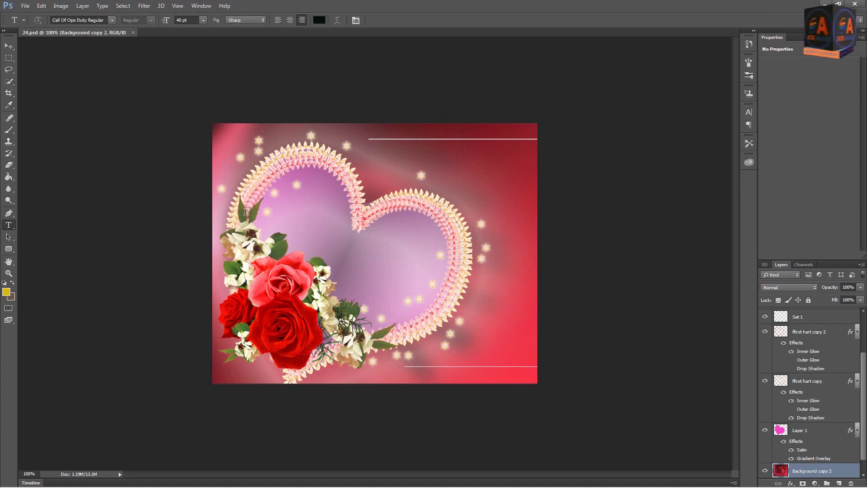
Step: With the Move tool active, toggle visibility of Set 1, first hart copy and Layer 1 to inspect them
{"action": "left_click", "coordinate": [9, 46]}
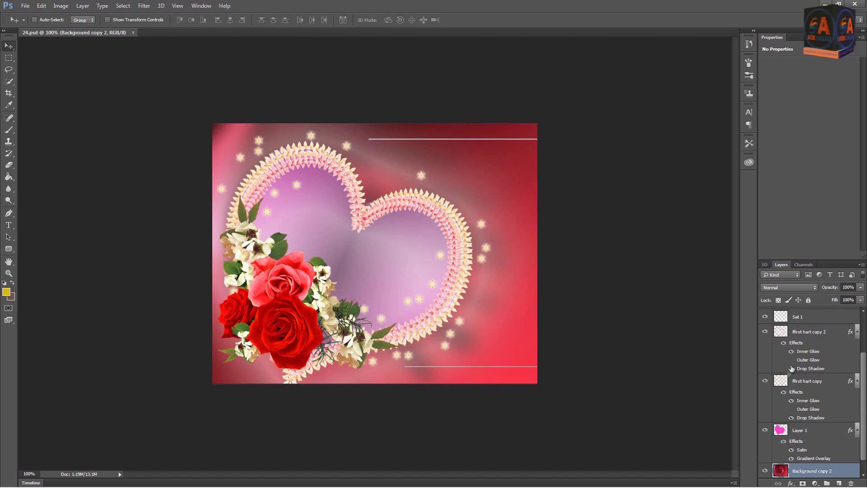
{"action": "left_click", "coordinate": [764, 332]}
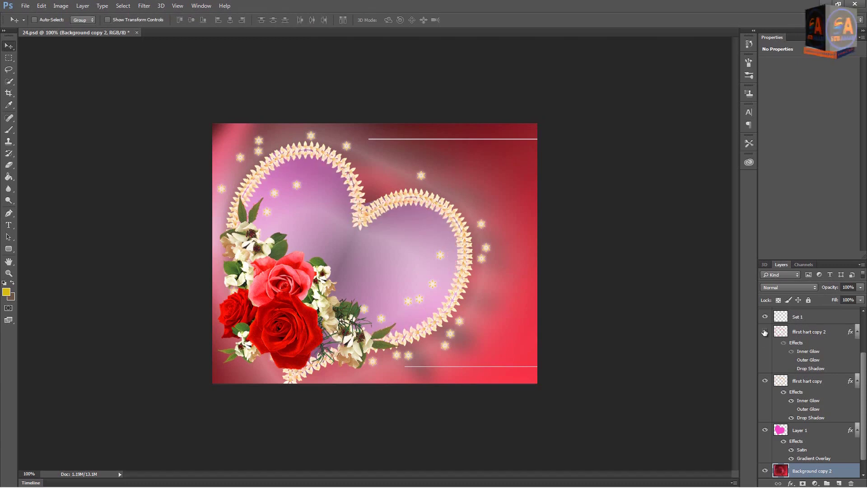
{"action": "left_click", "coordinate": [764, 317]}
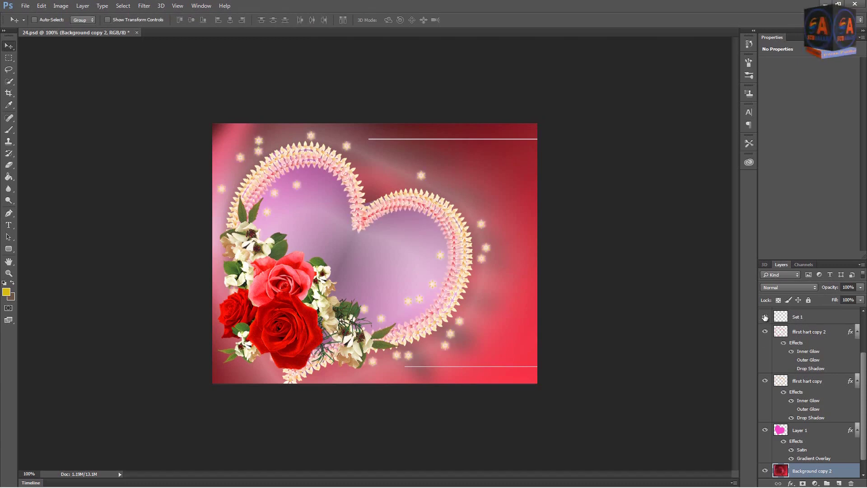
{"action": "left_click", "coordinate": [764, 380]}
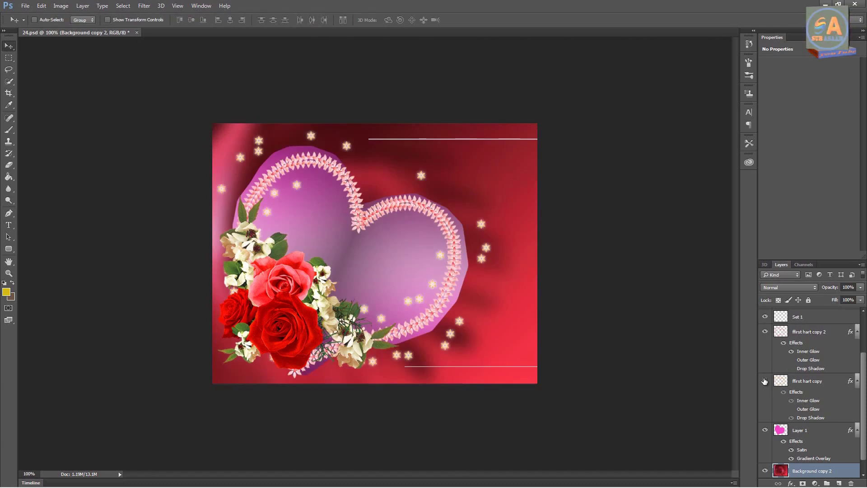
{"action": "left_click", "coordinate": [765, 381]}
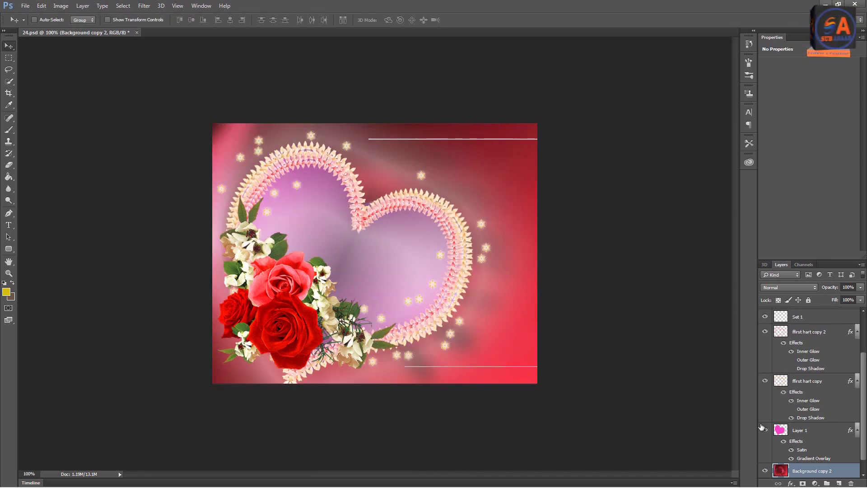
{"action": "left_click", "coordinate": [765, 430]}
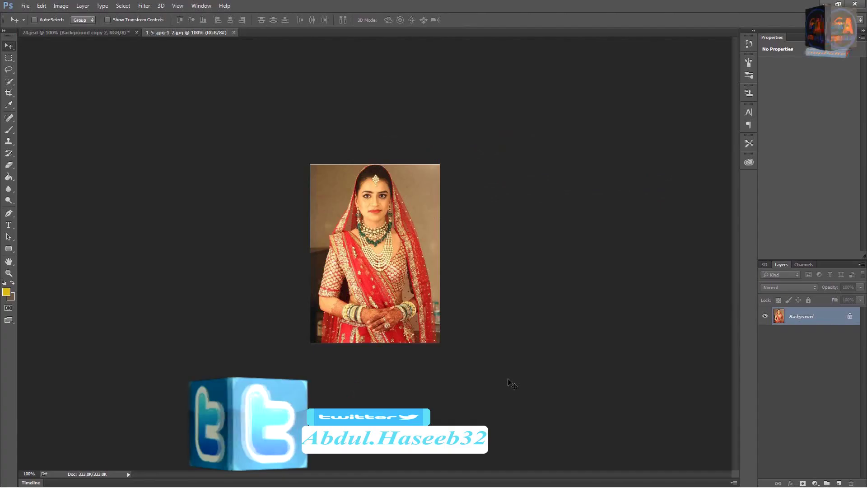
Step: Convert the bride photo's Background to Layer 0 and move it into 24.psd behind the heart
{"action": "double_click", "coordinate": [808, 317]}
{"action": "left_click", "coordinate": [509, 171]}
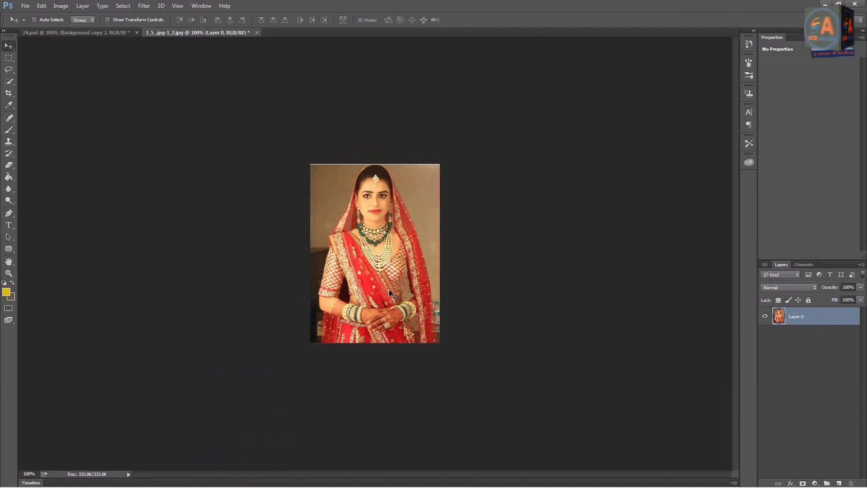
{"action": "mouse_move", "coordinate": [397, 291]}
{"action": "left_mouse_down"}
{"action": "mouse_move", "coordinate": [114, 36]}
{"action": "mouse_move", "coordinate": [379, 273]}
{"action": "left_mouse_up"}
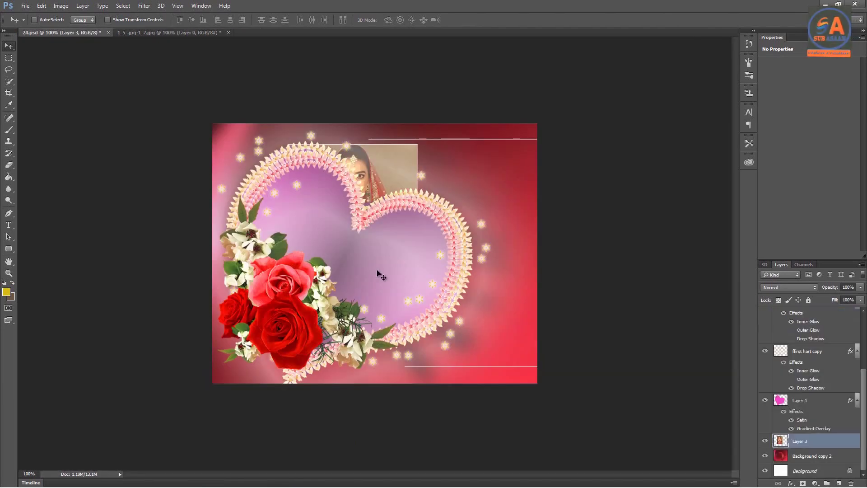
{"action": "mouse_move", "coordinate": [381, 181]}
{"action": "left_mouse_down"}
{"action": "mouse_move", "coordinate": [443, 224]}
{"action": "mouse_move", "coordinate": [409, 185]}
{"action": "left_mouse_up"}
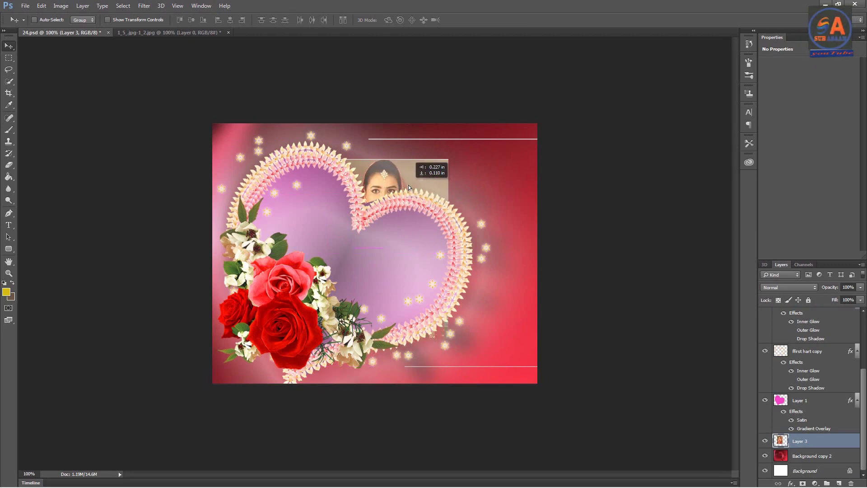
Step: Restack the bride's Layer 3 above Layer 1 and first hart copy
{"action": "left_click_drag", "start_coordinate": [825, 445], "coordinate": [824, 307]}
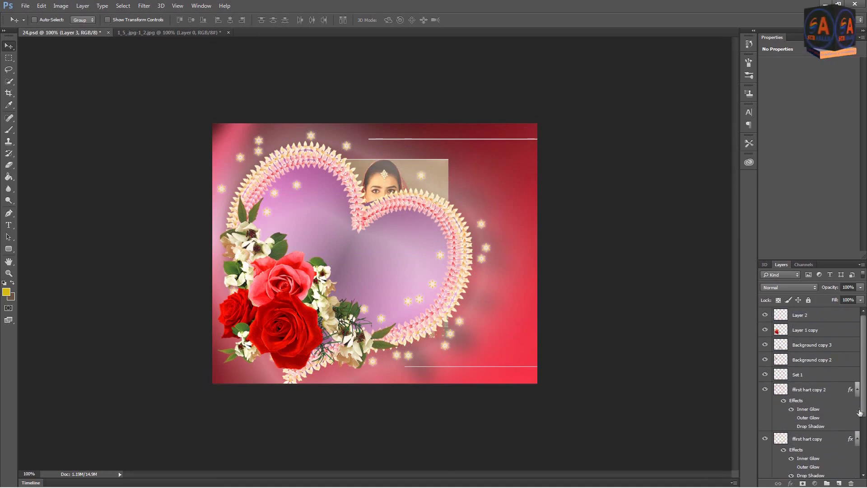
{"action": "scroll", "coordinate": [813, 389], "scroll_direction": "down", "scroll_amount": 3}
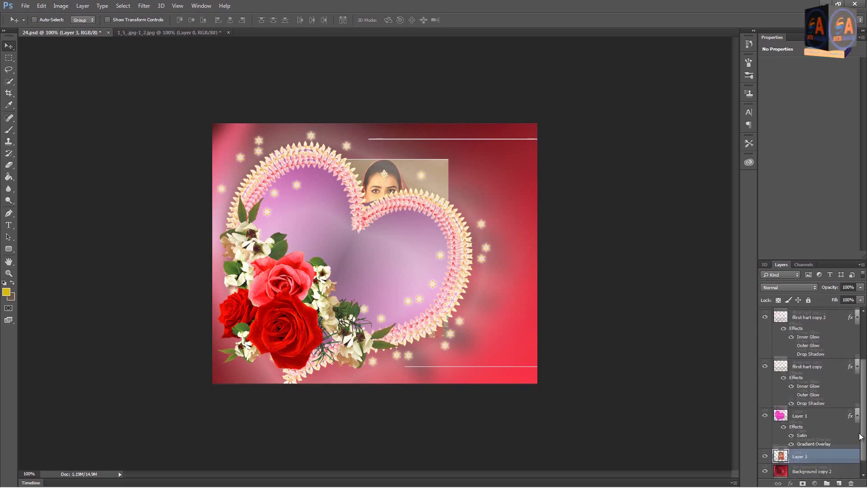
{"action": "left_click_drag", "start_coordinate": [824, 451], "coordinate": [819, 347]}
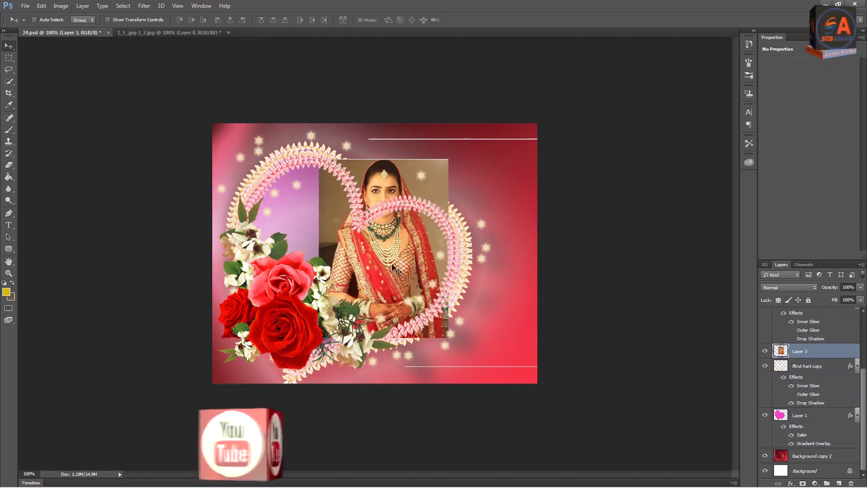
Step: Free-transform Layer 3 wider on both sides to fill the heart opening, and apply it
{"action": "key", "text": "ctrl+t"}
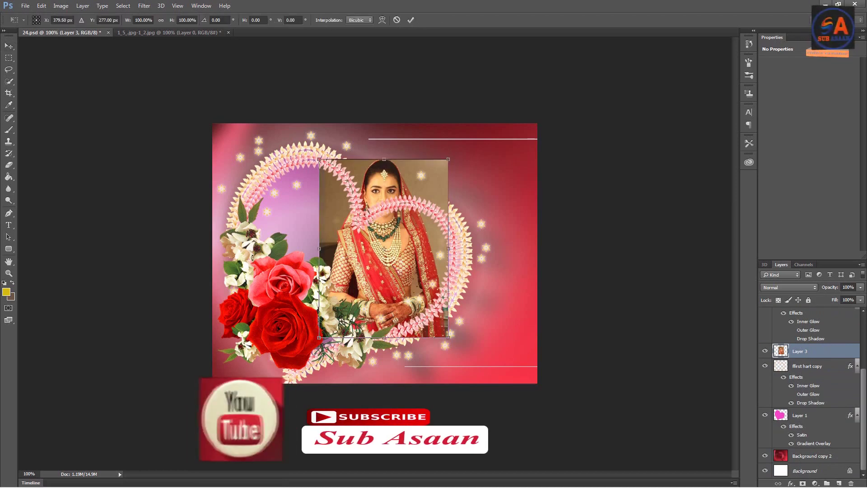
{"action": "left_click_drag", "start_coordinate": [316, 245], "coordinate": [224, 232]}
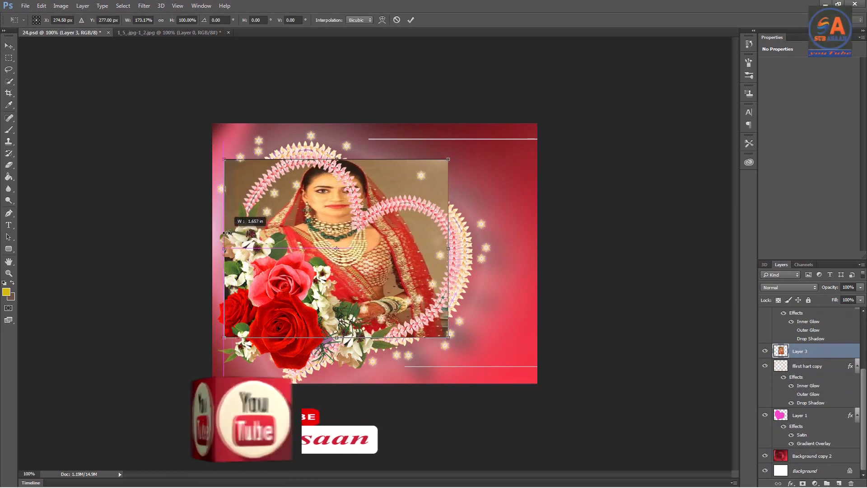
{"action": "mouse_move", "coordinate": [448, 159]}
{"action": "left_mouse_down"}
{"action": "mouse_move", "coordinate": [420, 177]}
{"action": "mouse_move", "coordinate": [433, 170]}
{"action": "left_mouse_up"}
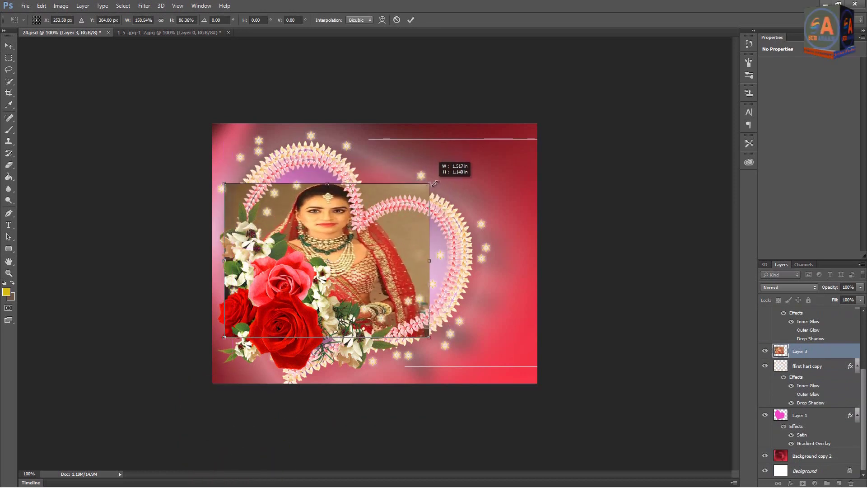
{"action": "left_click_drag", "start_coordinate": [439, 256], "coordinate": [461, 254]}
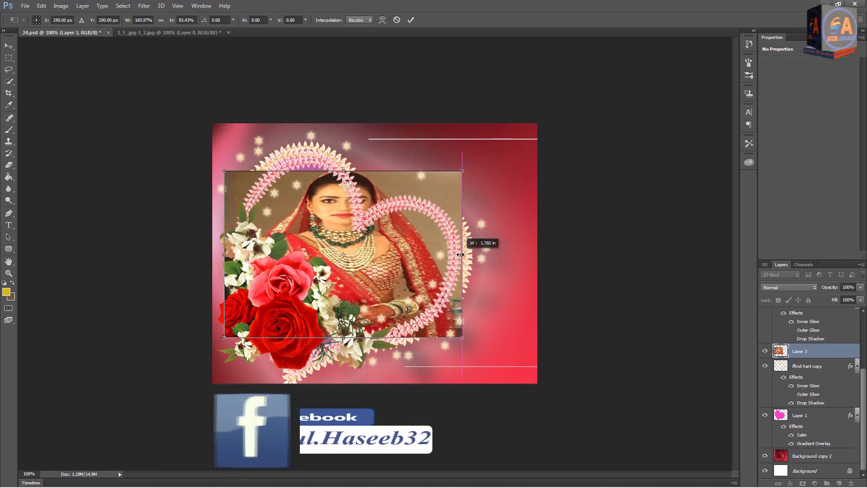
{"action": "left_click", "coordinate": [8, 46]}
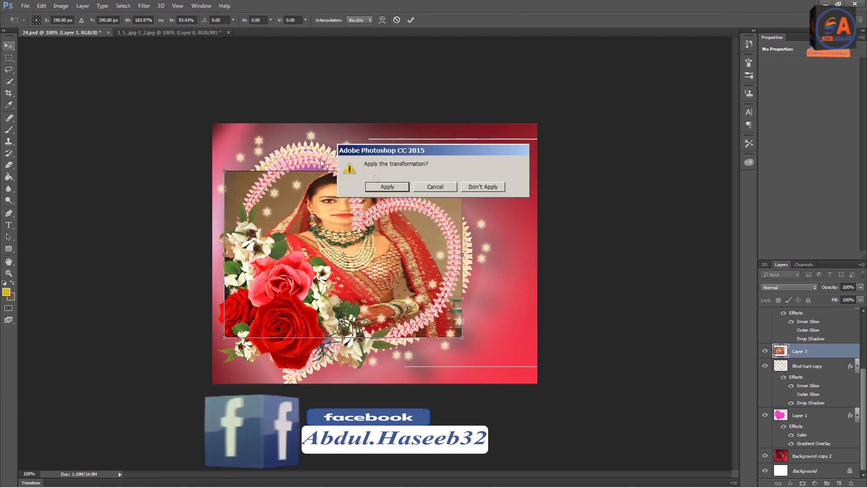
{"action": "left_click", "coordinate": [381, 188]}
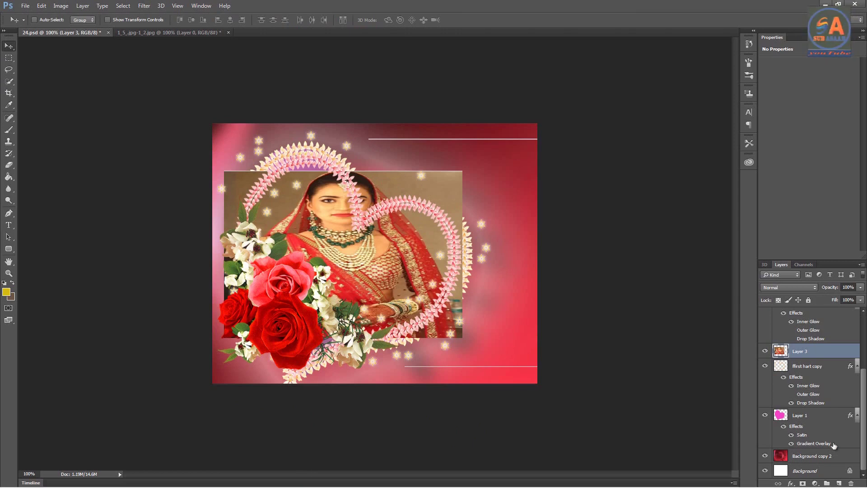
Step: Hide the bride layer in 24.psd and quick-select the bride in the photo document
{"action": "left_click", "coordinate": [764, 351]}
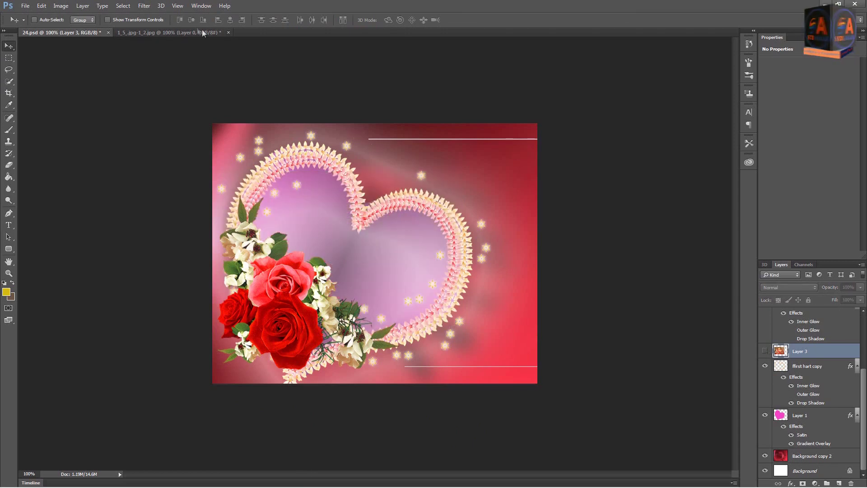
{"action": "left_click", "coordinate": [144, 34]}
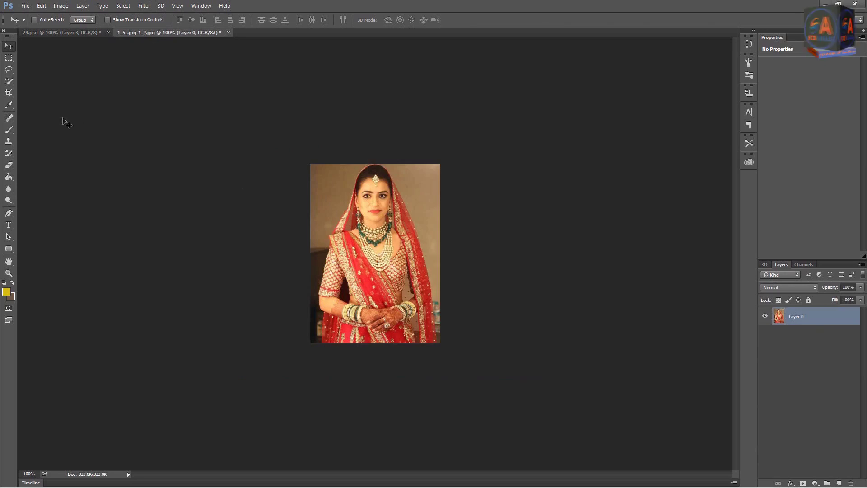
{"action": "left_click", "coordinate": [12, 80]}
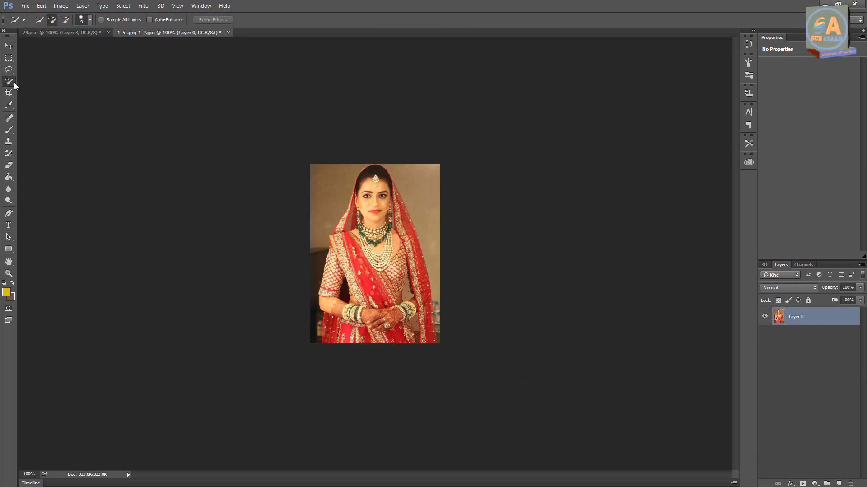
{"action": "left_click", "coordinate": [360, 261]}
{"action": "mouse_move", "coordinate": [362, 280]}
{"action": "left_mouse_down"}
{"action": "mouse_move", "coordinate": [403, 337]}
{"action": "mouse_move", "coordinate": [422, 338]}
{"action": "mouse_move", "coordinate": [418, 269]}
{"action": "mouse_move", "coordinate": [369, 181]}
{"action": "mouse_move", "coordinate": [358, 186]}
{"action": "mouse_move", "coordinate": [348, 221]}
{"action": "left_mouse_up"}
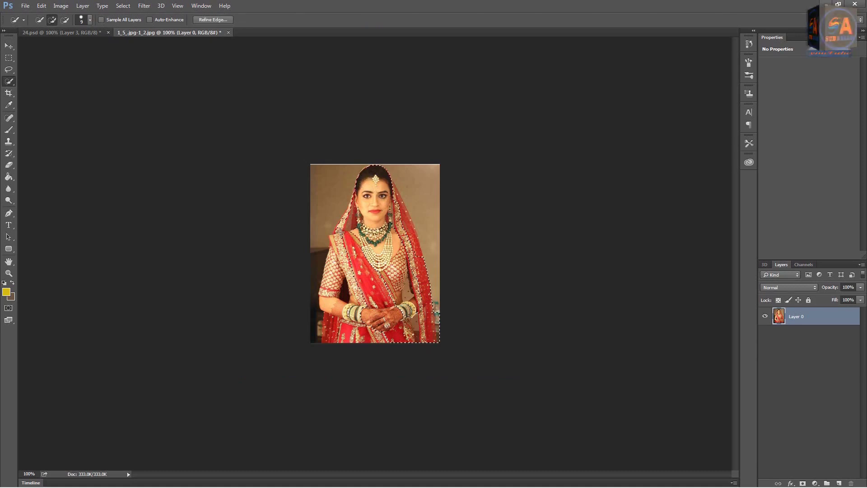
{"action": "mouse_move", "coordinate": [332, 267]}
{"action": "left_mouse_down"}
{"action": "mouse_move", "coordinate": [328, 303]}
{"action": "mouse_move", "coordinate": [342, 327]}
{"action": "mouse_move", "coordinate": [356, 332]}
{"action": "left_mouse_up"}
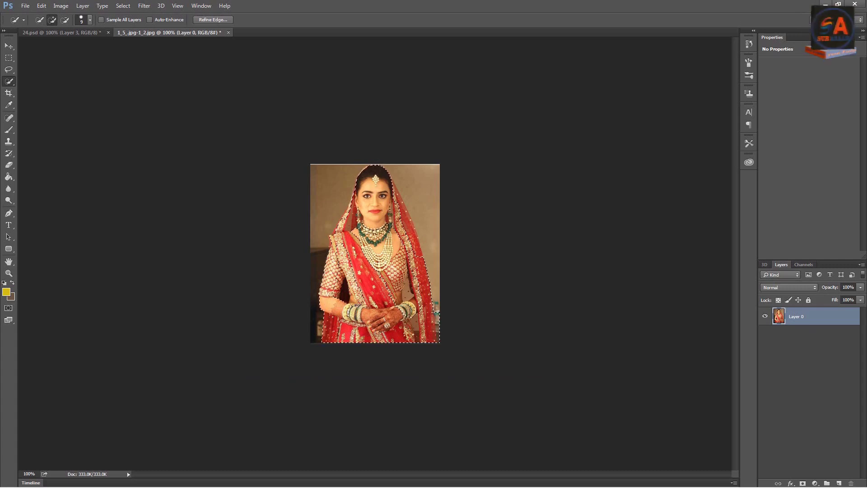
{"action": "left_click_drag", "start_coordinate": [359, 235], "coordinate": [385, 286]}
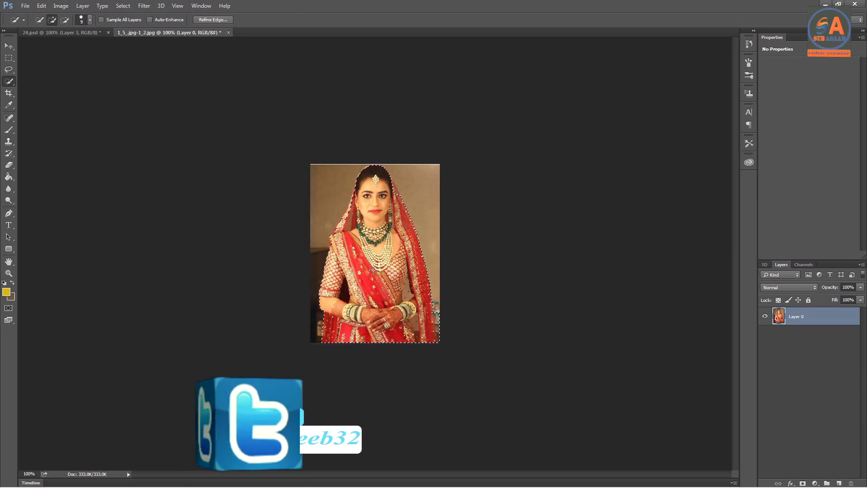
Step: Copy the selected bride to a new layer with Ctrl+J and hide Layer 0
{"action": "left_click", "coordinate": [7, 47]}
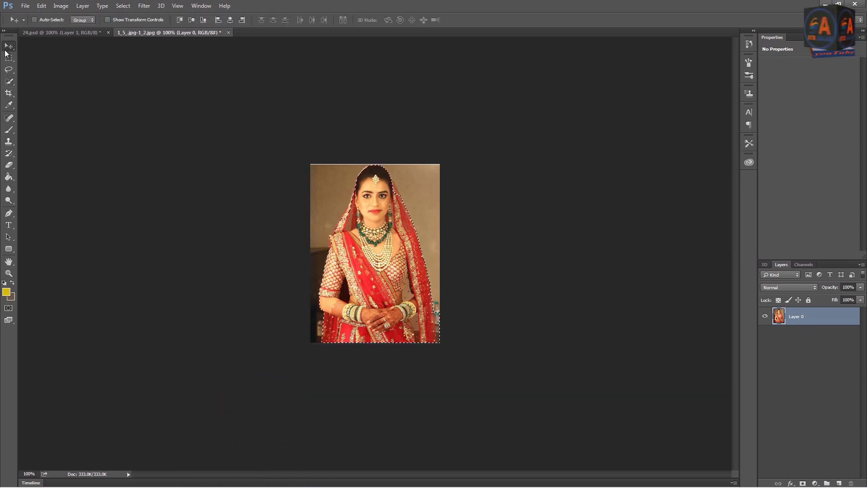
{"action": "key", "text": "ctrl"}
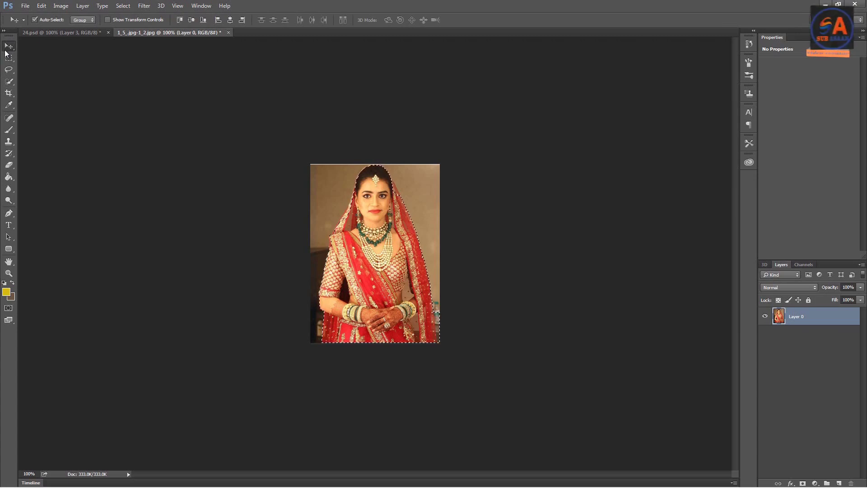
{"action": "key", "text": "ctrl+j"}
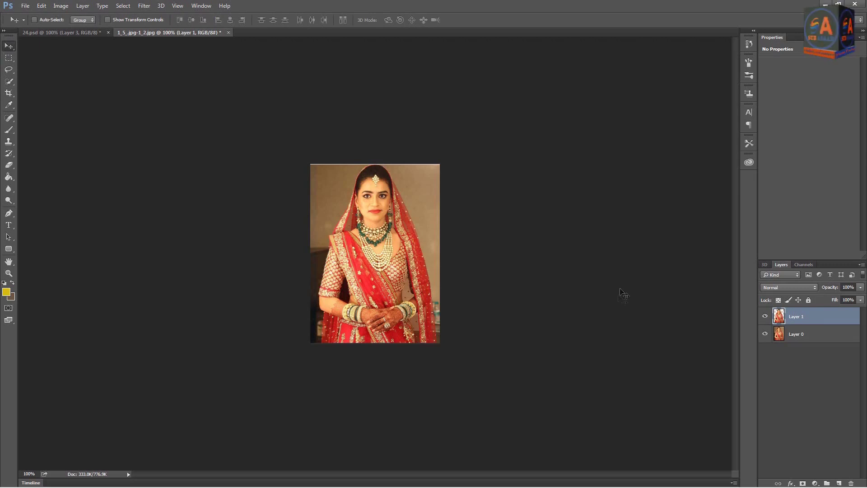
{"action": "left_click", "coordinate": [765, 335]}
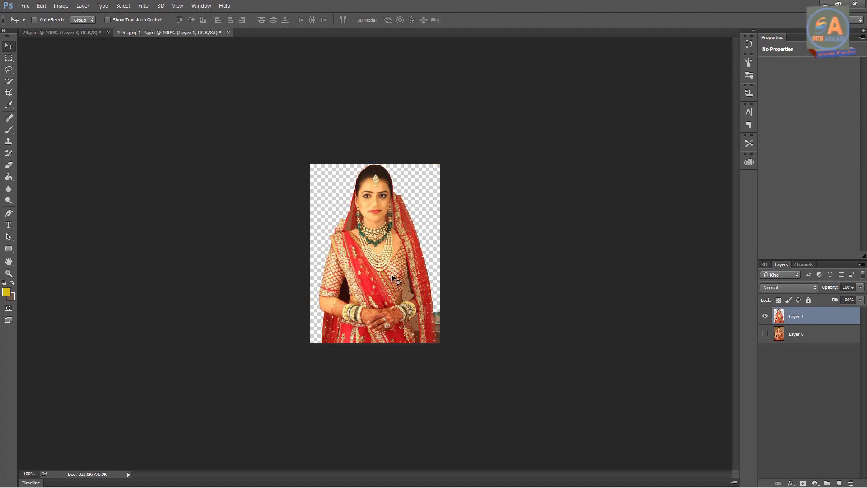
Step: Bring the cut-out bride into 24.psd, tilt her about 10° clockwise and resize
{"action": "mouse_move", "coordinate": [392, 276]}
{"action": "left_mouse_down"}
{"action": "mouse_move", "coordinate": [91, 35]}
{"action": "mouse_move", "coordinate": [383, 293]}
{"action": "mouse_move", "coordinate": [340, 267]}
{"action": "left_mouse_up"}
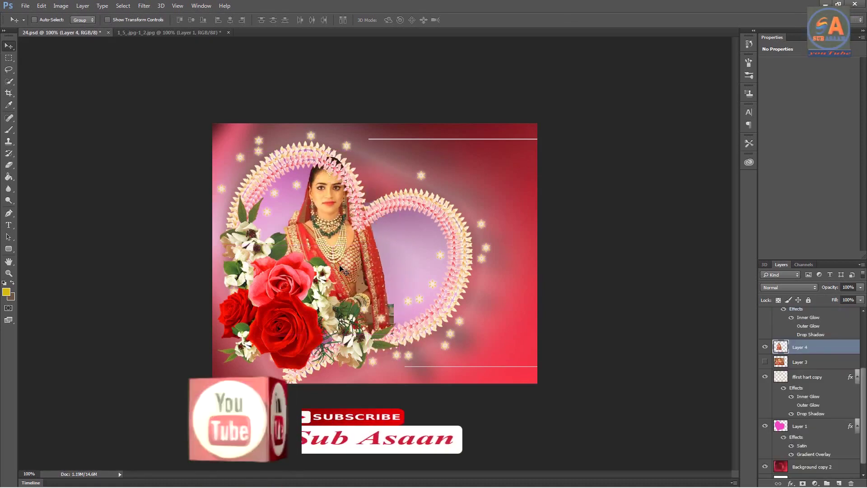
{"action": "key", "text": "ctrl"}
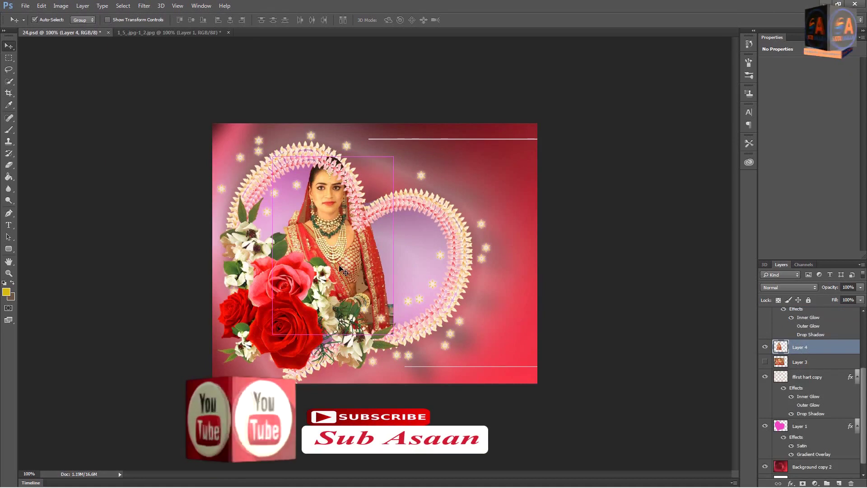
{"action": "key", "text": "ctrl+t"}
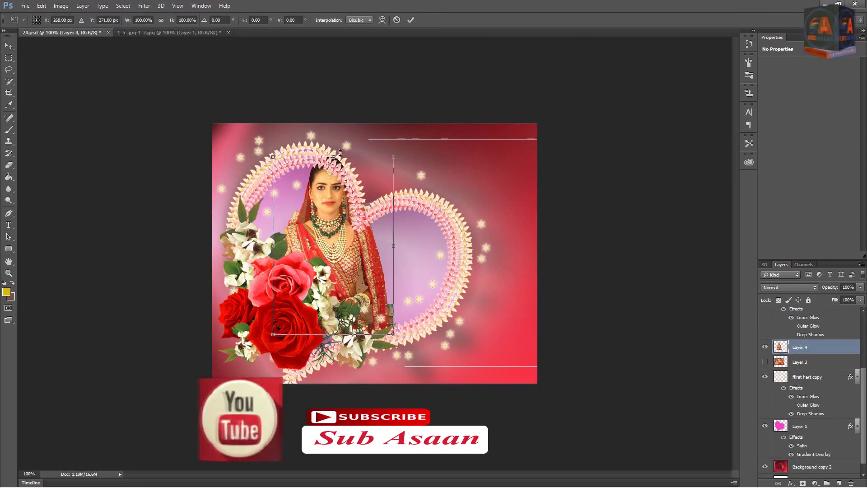
{"action": "left_click_drag", "start_coordinate": [340, 153], "coordinate": [340, 191]}
{"action": "mouse_move", "coordinate": [407, 262]}
{"action": "left_mouse_down"}
{"action": "mouse_move", "coordinate": [406, 278]}
{"action": "mouse_move", "coordinate": [455, 277]}
{"action": "left_mouse_up"}
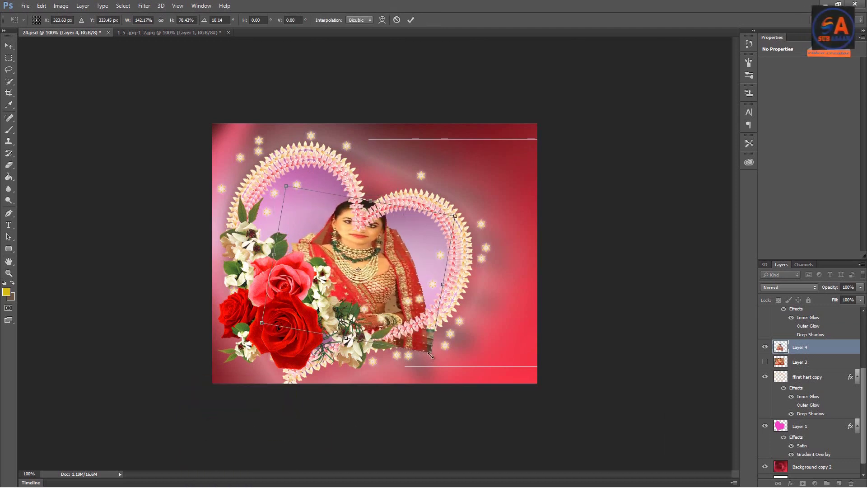
{"action": "left_click_drag", "start_coordinate": [430, 356], "coordinate": [422, 323]}
{"action": "left_click_drag", "start_coordinate": [343, 310], "coordinate": [341, 325]}
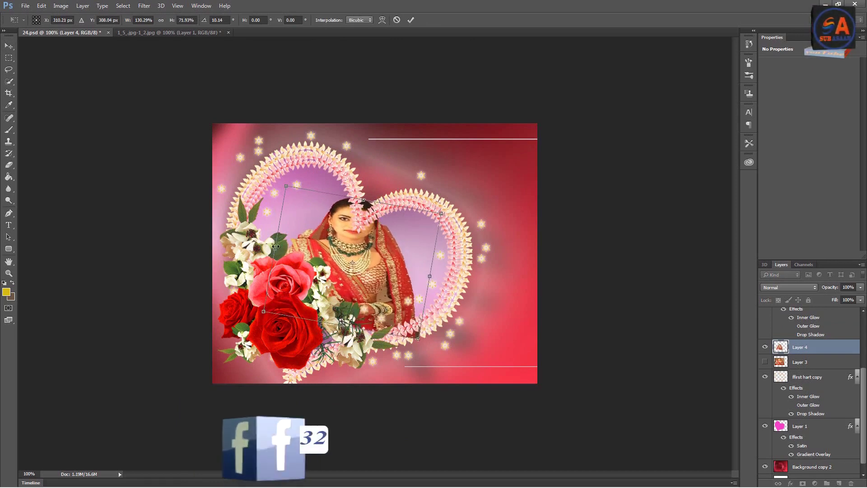
Step: Widen and reposition the bride to fill the left heart, then apply the transform
{"action": "left_click_drag", "start_coordinate": [275, 246], "coordinate": [242, 243]}
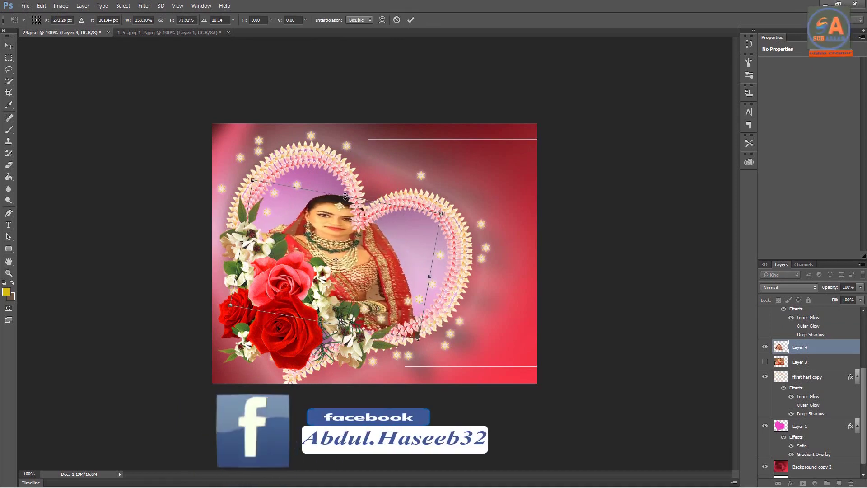
{"action": "left_click_drag", "start_coordinate": [346, 196], "coordinate": [347, 181]}
{"action": "left_click_drag", "start_coordinate": [342, 234], "coordinate": [328, 225]}
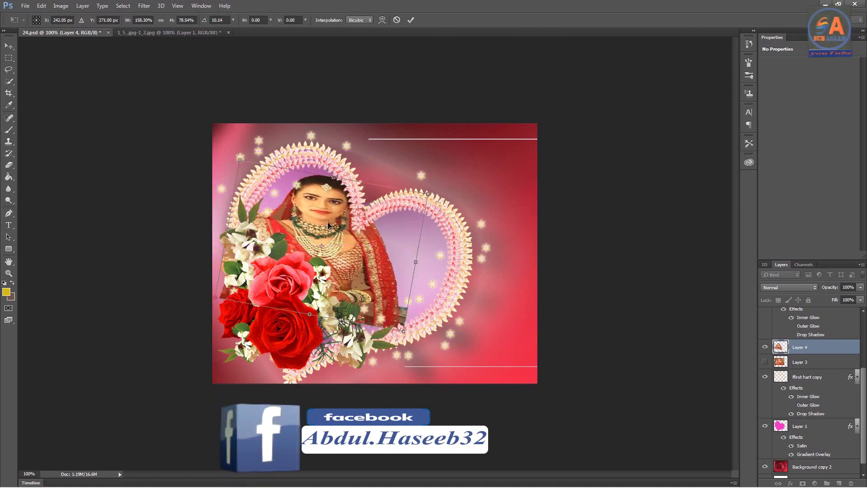
{"action": "left_click_drag", "start_coordinate": [333, 178], "coordinate": [336, 166]}
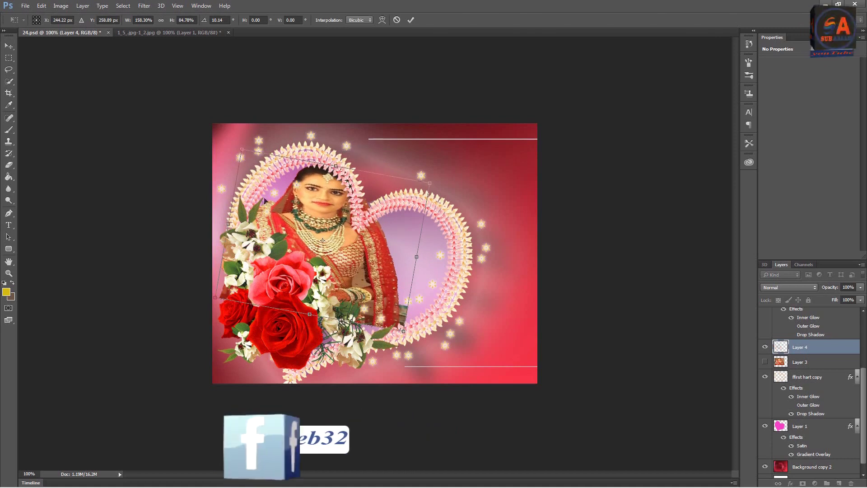
{"action": "left_click_drag", "start_coordinate": [228, 223], "coordinate": [213, 221]}
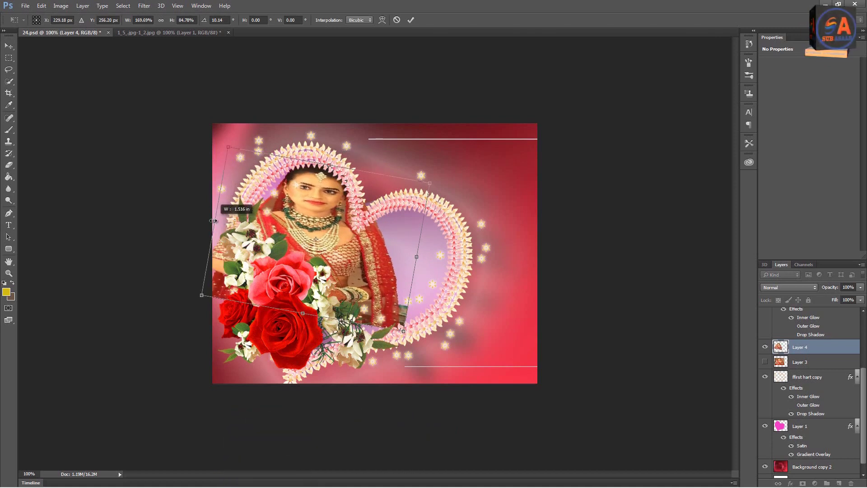
{"action": "left_click_drag", "start_coordinate": [424, 257], "coordinate": [432, 260]}
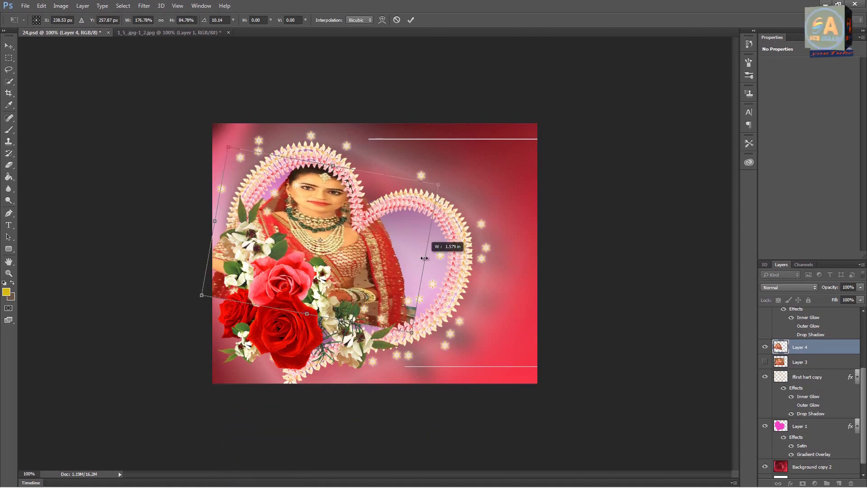
{"action": "left_click", "coordinate": [9, 45]}
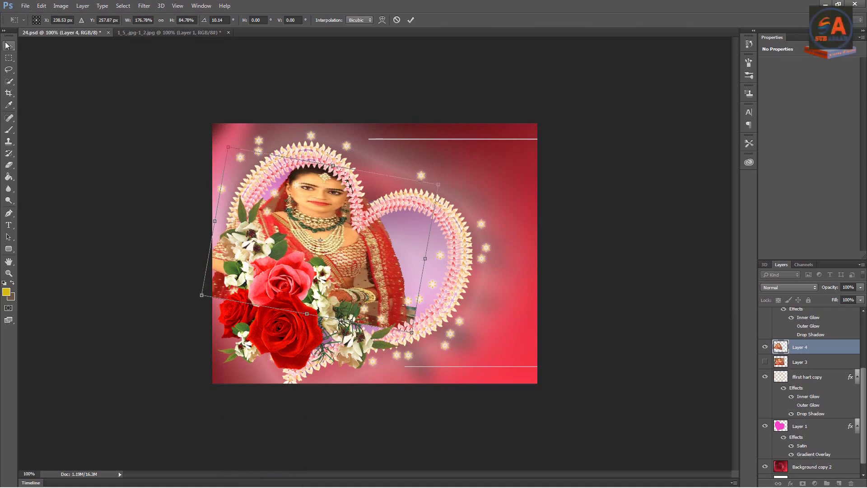
{"action": "left_click", "coordinate": [391, 187]}
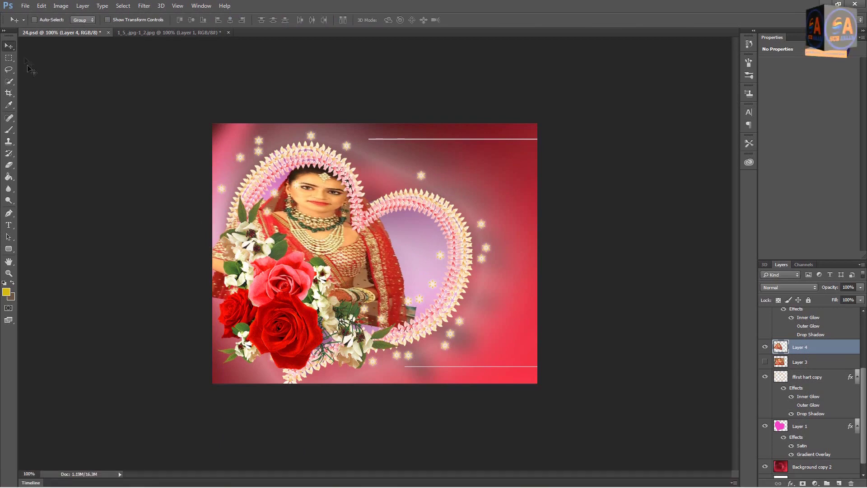
Step: Save the composite as PNG 'LLLLLLLLLLLLLLLLLLLLLLLL' in the Music library, accepting the PNG options
{"action": "left_click", "coordinate": [26, 7]}
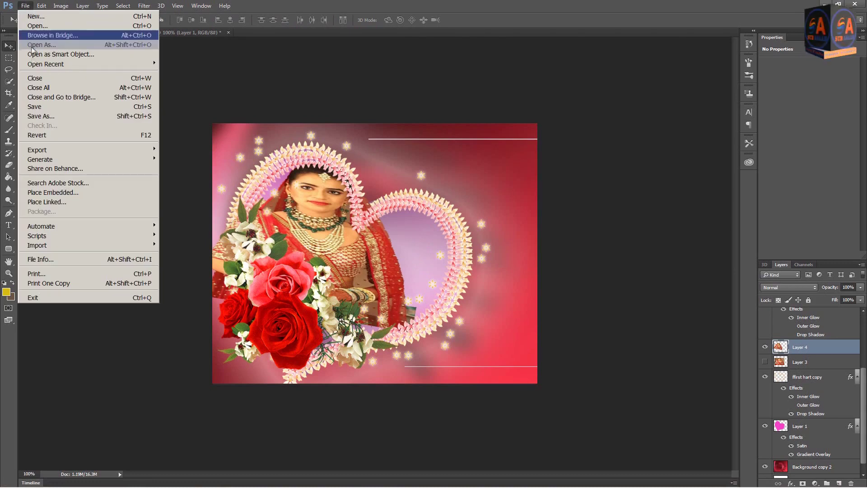
{"action": "left_click", "coordinate": [40, 116]}
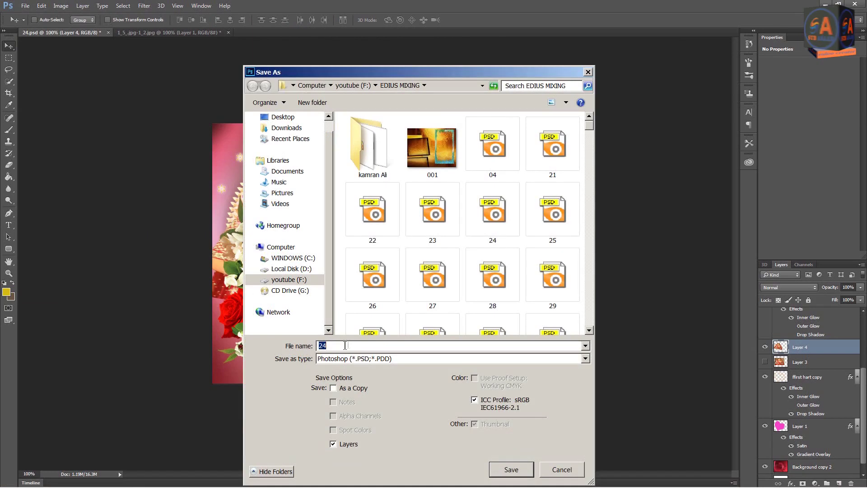
{"action": "left_click", "coordinate": [585, 360]}
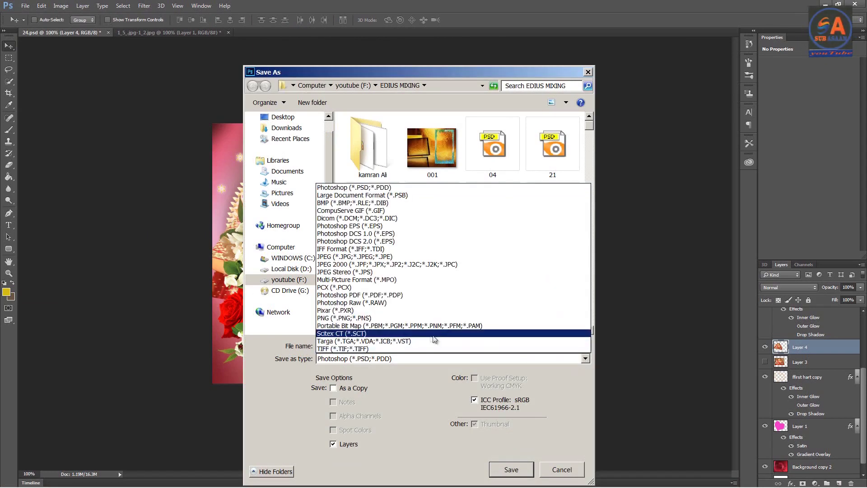
{"action": "left_click", "coordinate": [357, 319]}
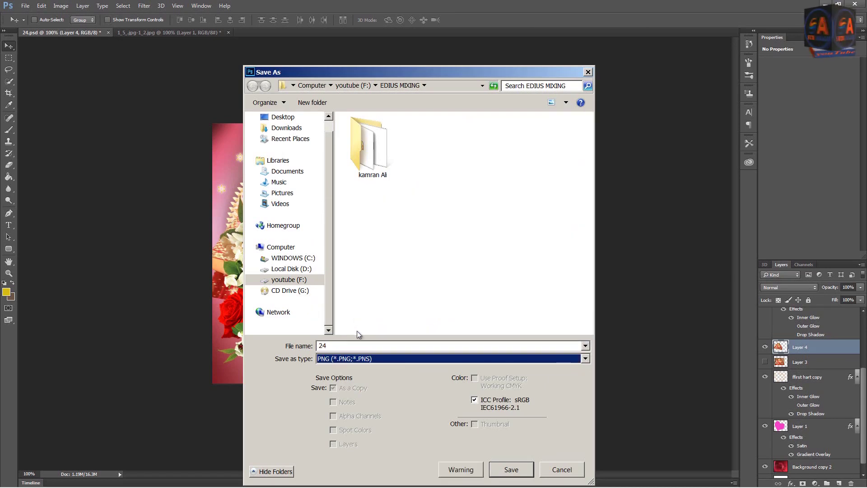
{"action": "mouse_move", "coordinate": [281, 190]}
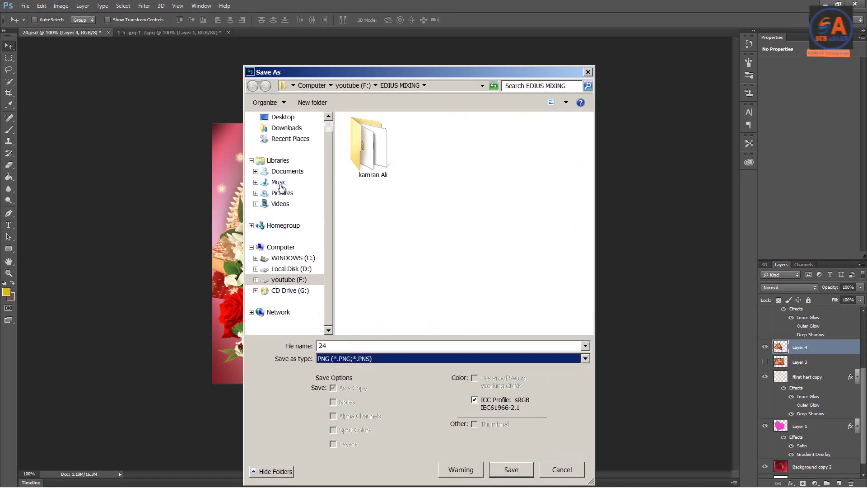
{"action": "left_click", "coordinate": [279, 182]}
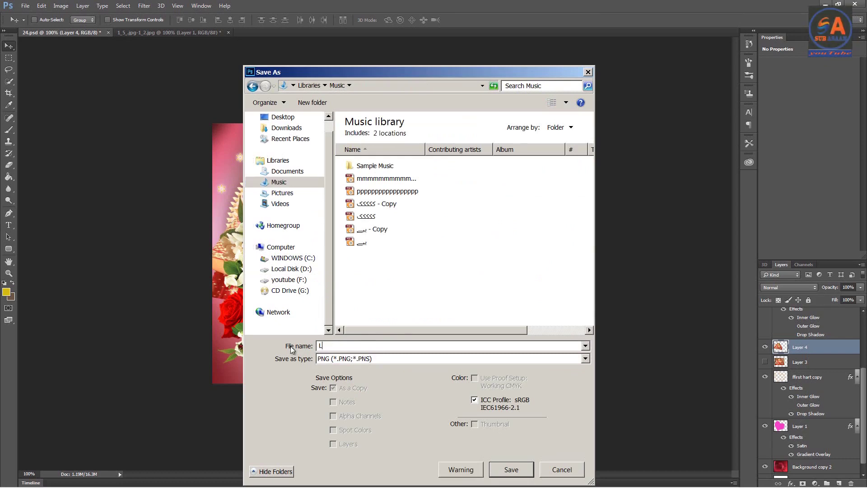
{"action": "type", "text": "LLLLLLLLLLLLLLLLLLLLLLLL"}
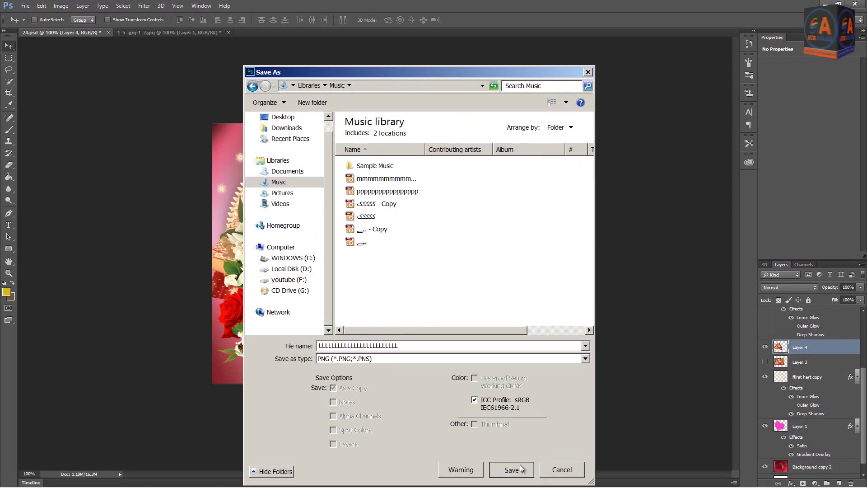
{"action": "left_click", "coordinate": [518, 467]}
{"action": "left_click", "coordinate": [463, 172]}
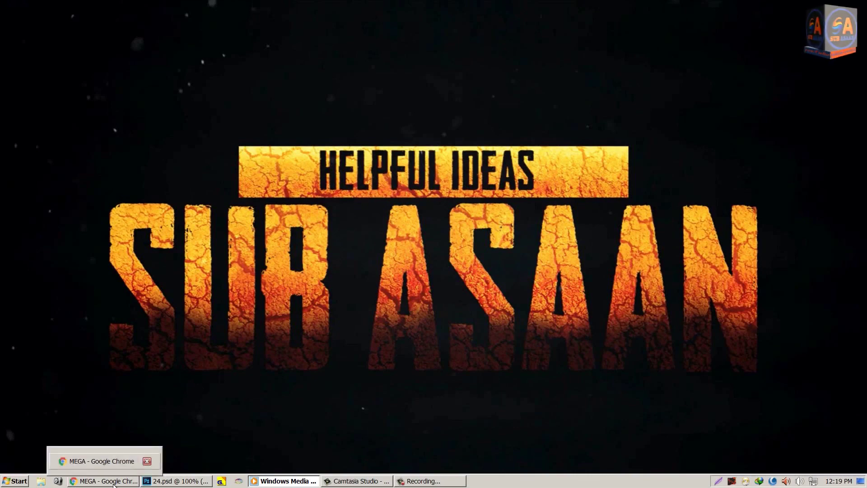
Step: Open Windows Explorer and browse from Pictures to the Music library
{"action": "left_click", "coordinate": [42, 482]}
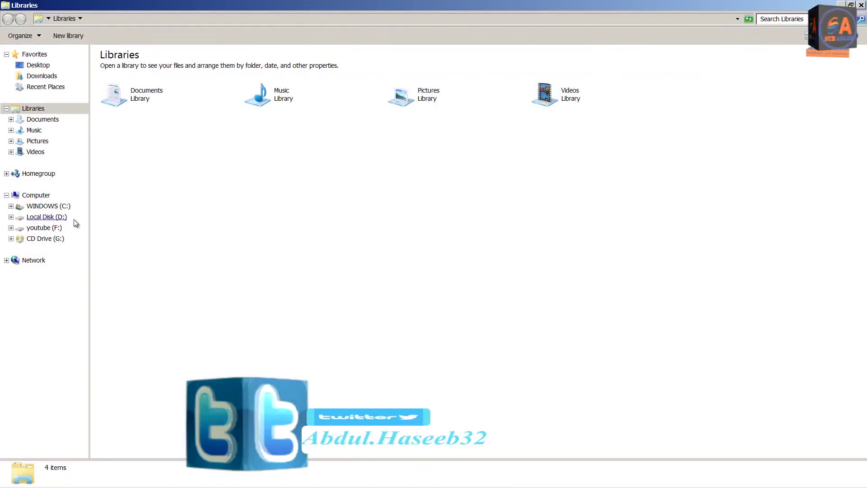
{"action": "left_click", "coordinate": [39, 142]}
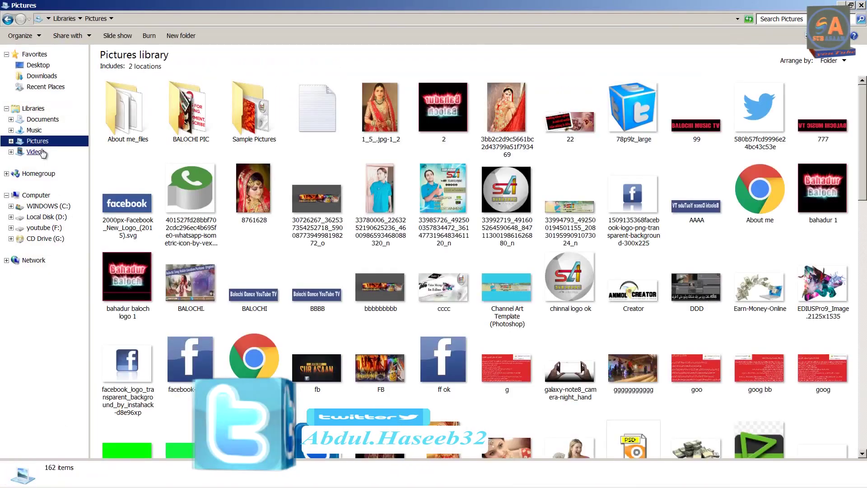
{"action": "left_click", "coordinate": [34, 130]}
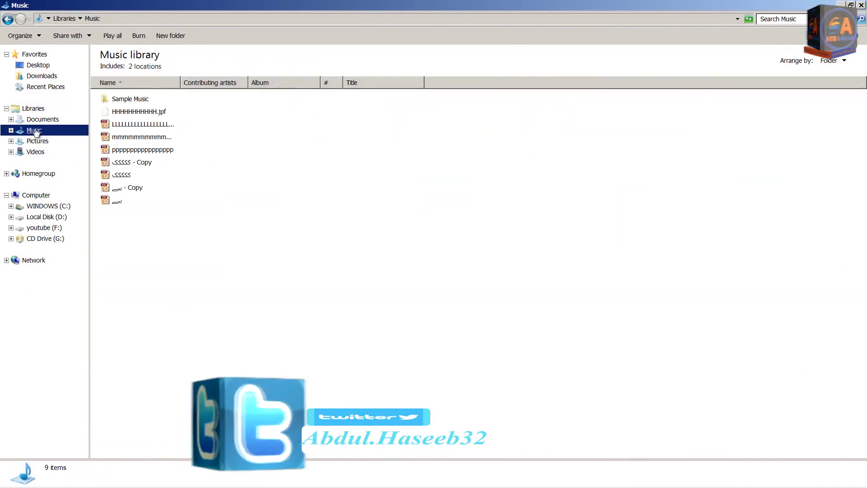
Step: Open the saved LLLL… PNG in ACDSee Quick View, view it maximized, then close with Escape
{"action": "double_click", "coordinate": [128, 122]}
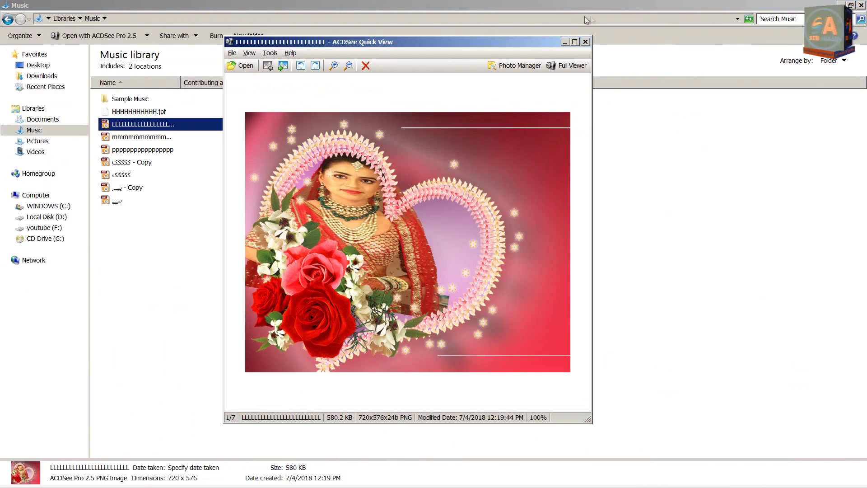
{"action": "left_click", "coordinate": [585, 41]}
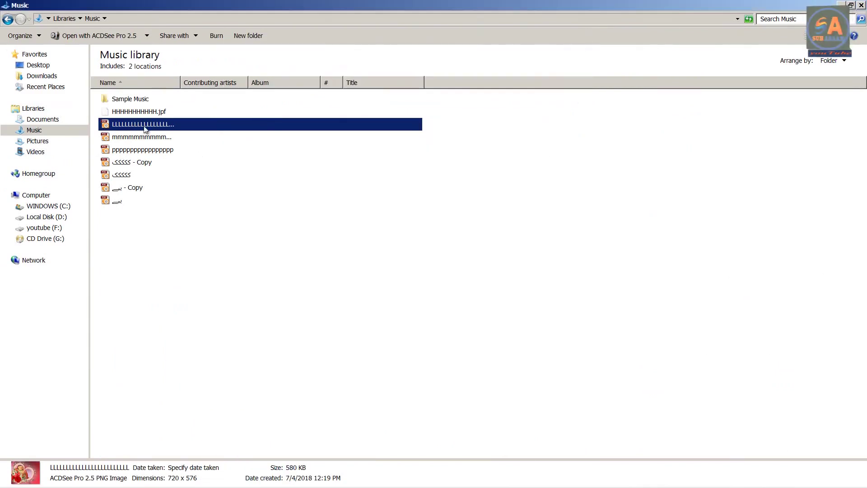
{"action": "double_click", "coordinate": [145, 128]}
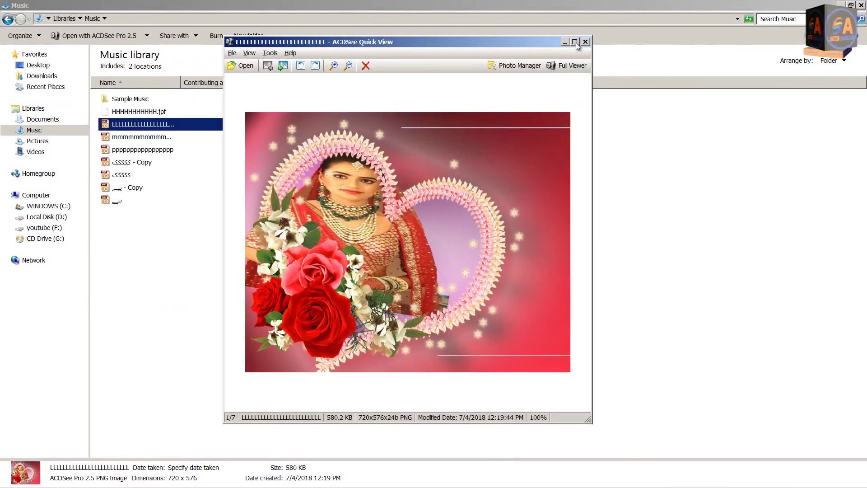
{"action": "left_click", "coordinate": [574, 42]}
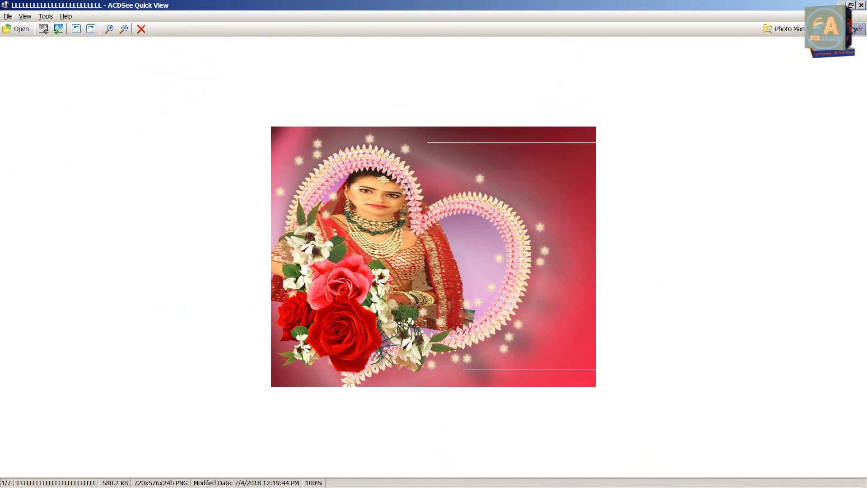
{"action": "key", "text": "Escape"}
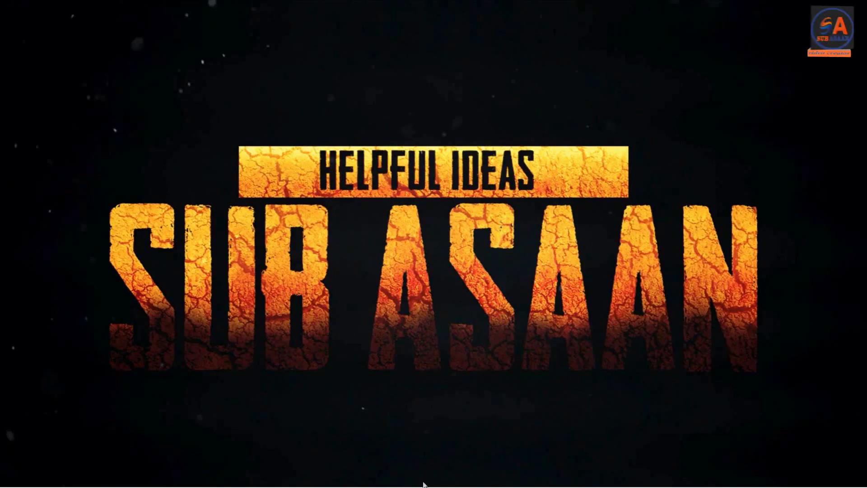
Step: Bring Photoshop's 24.psd composite back to the front from the taskbar
{"action": "left_click", "coordinate": [171, 483]}
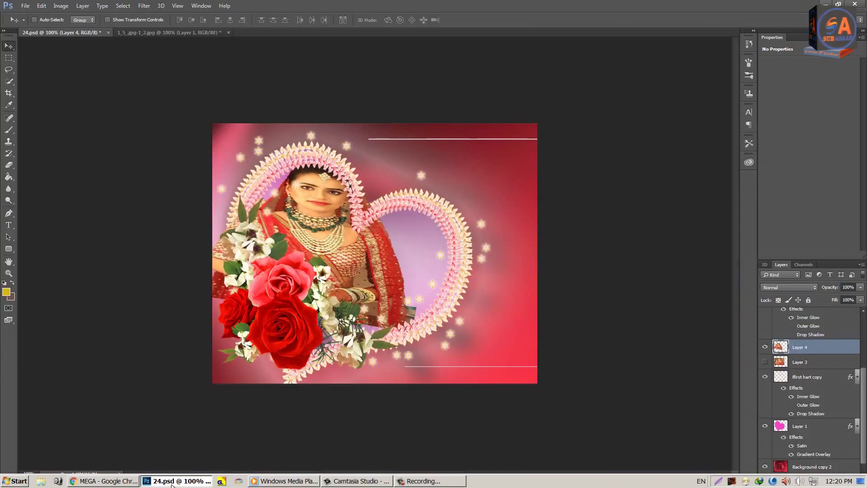